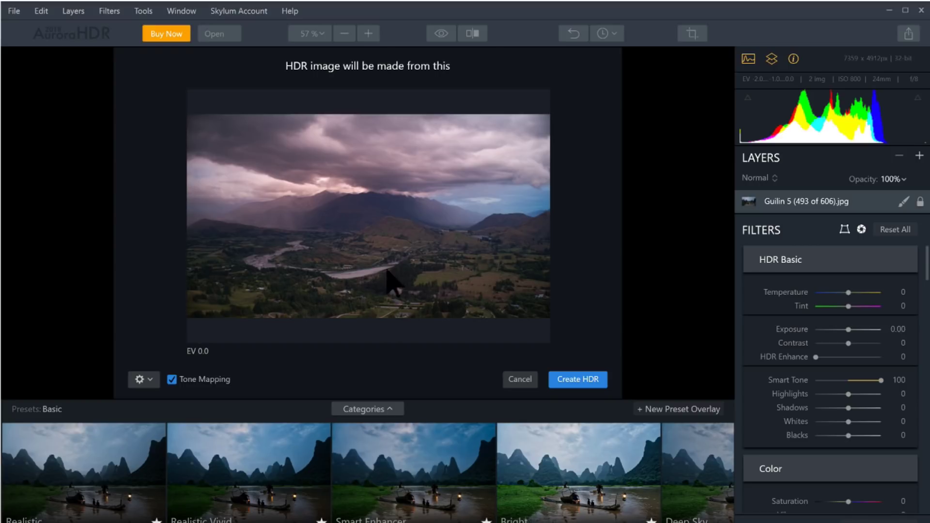
Step: Create the HDR image from the single DJI_0043.dng RAW with Tone Mapping unchecked
{"action": "left_click", "coordinate": [172, 380]}
{"action": "left_click", "coordinate": [587, 381]}
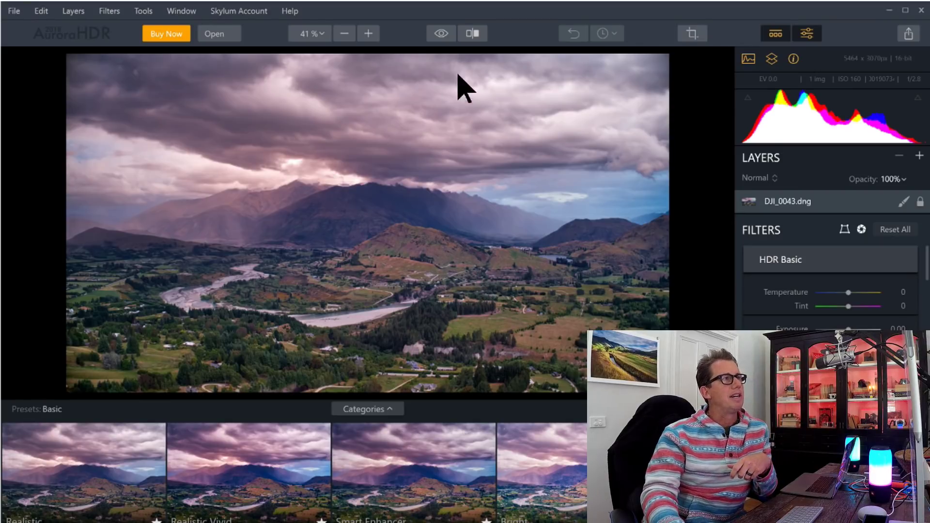
{"action": "left_click", "coordinate": [440, 38]}
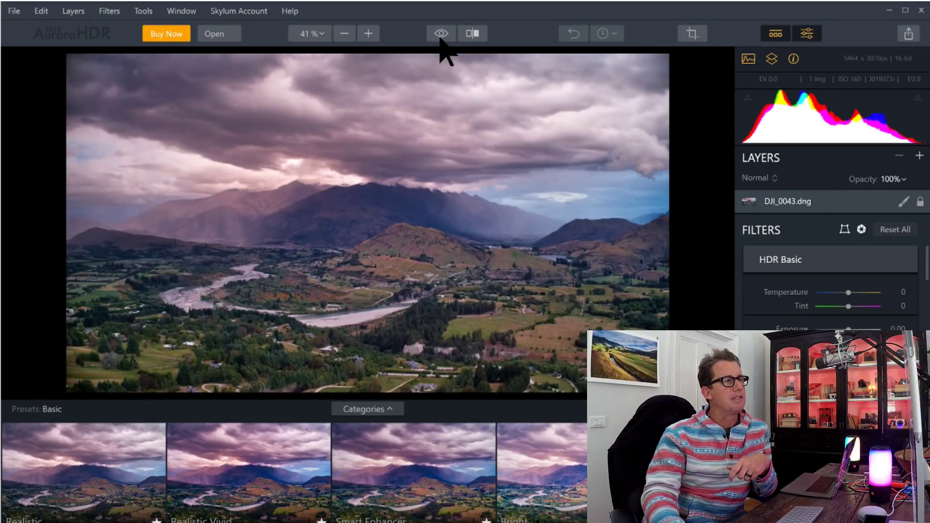
{"action": "left_click", "coordinate": [440, 38]}
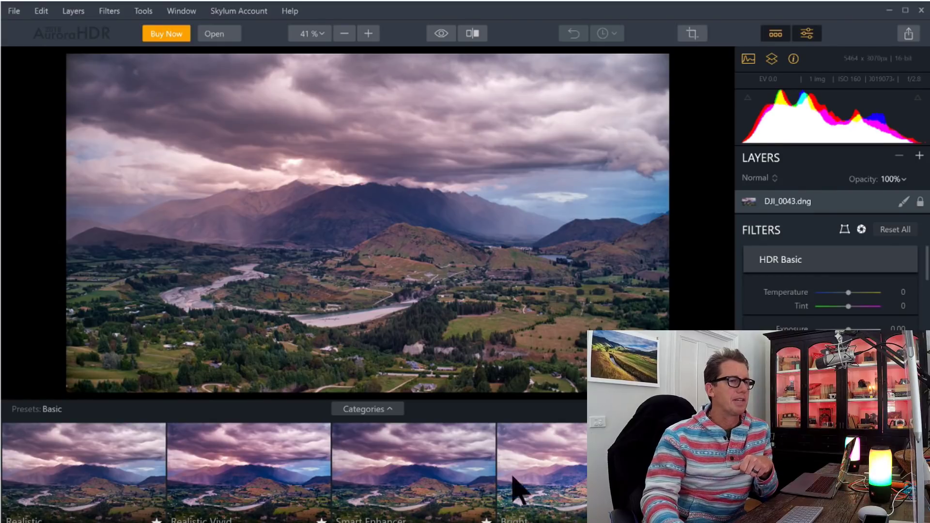
{"action": "left_click", "coordinate": [390, 413]}
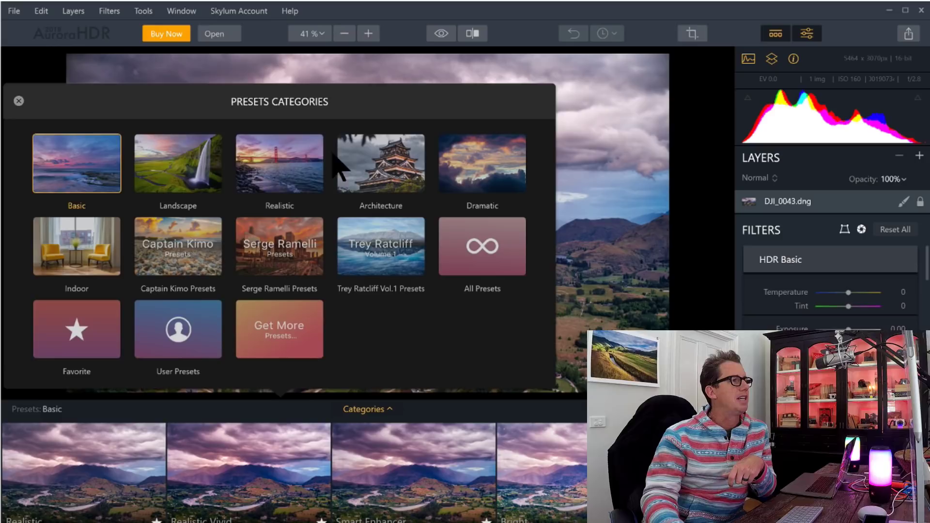
{"action": "left_click", "coordinate": [277, 173]}
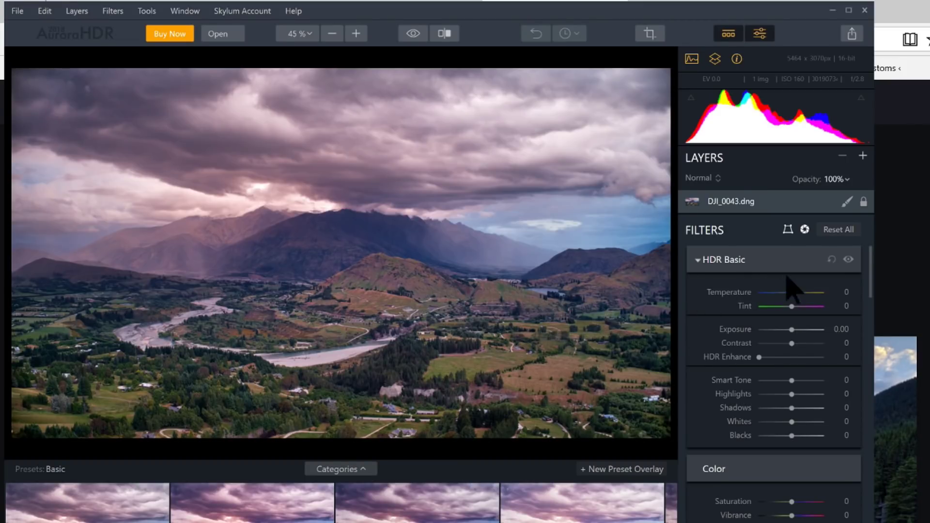
Step: Set Lens Correction Distortion to -70 to fix the drone lens warping
{"action": "left_click", "coordinate": [805, 230]}
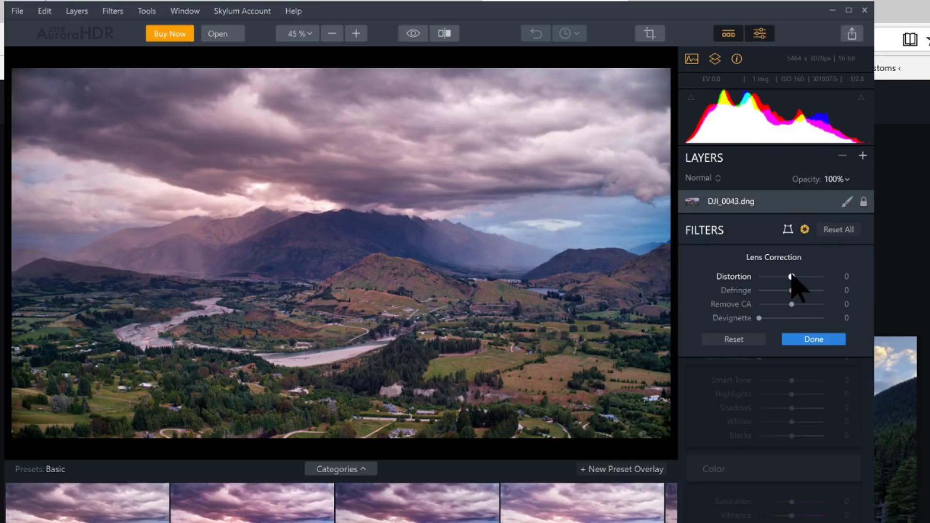
{"action": "left_click_drag", "start_coordinate": [792, 277], "coordinate": [770, 278]}
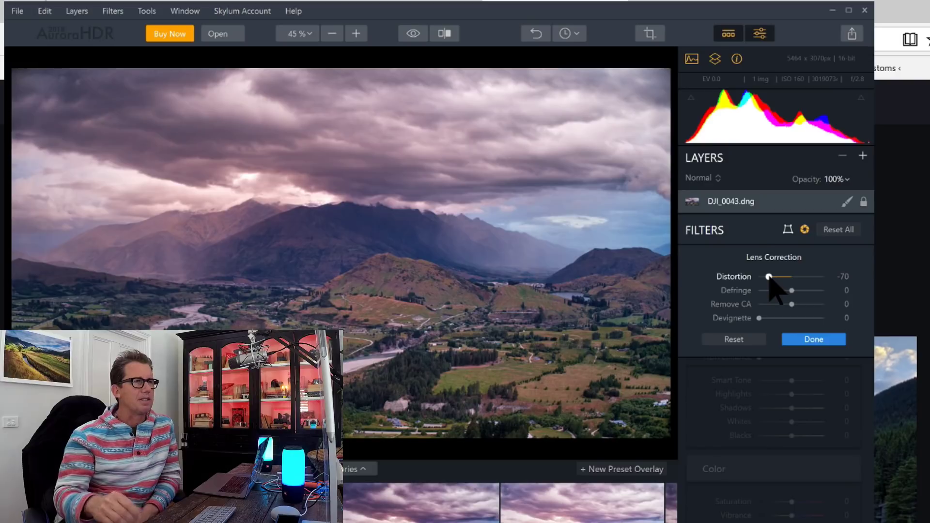
Step: Apply the lens correction, raise HDR Enhance to 30, and review the filter list
{"action": "left_click", "coordinate": [821, 339]}
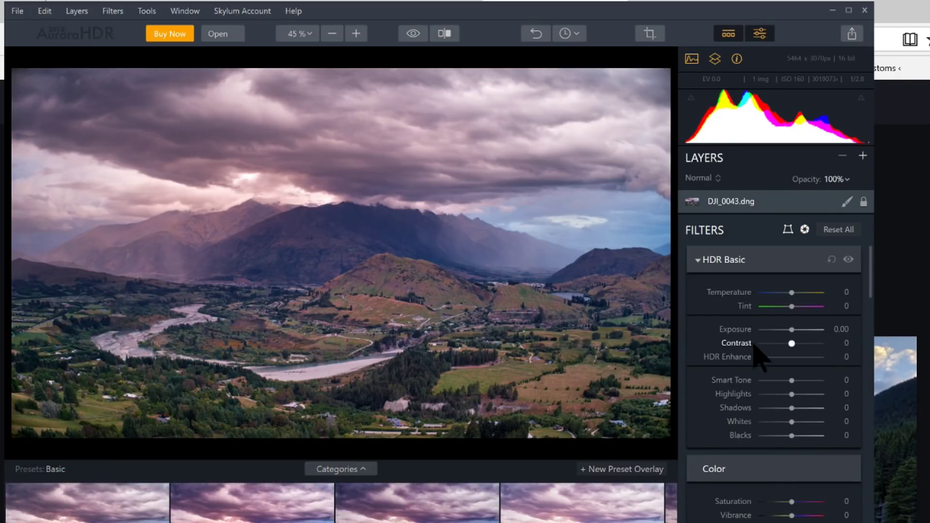
{"action": "left_click_drag", "start_coordinate": [759, 357], "coordinate": [800, 381]}
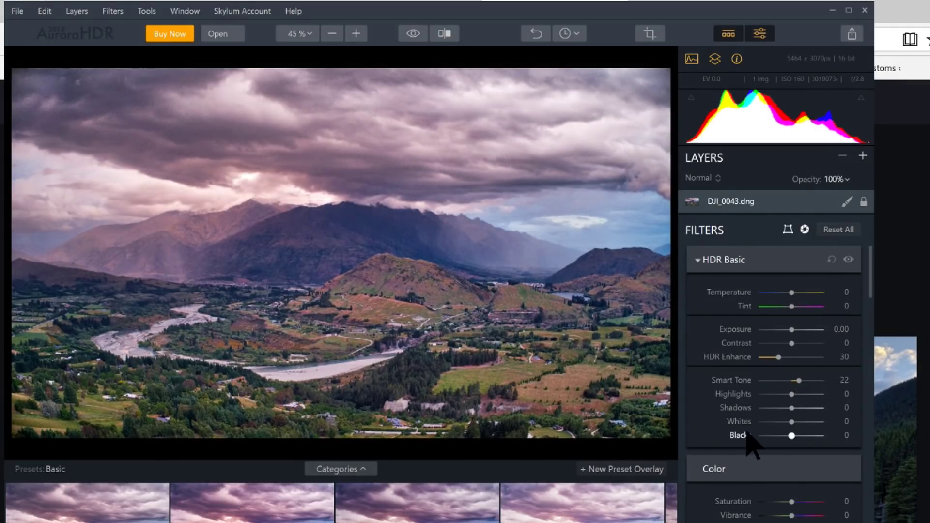
{"action": "scroll", "coordinate": [795, 402], "scroll_direction": "down", "scroll_amount": 3}
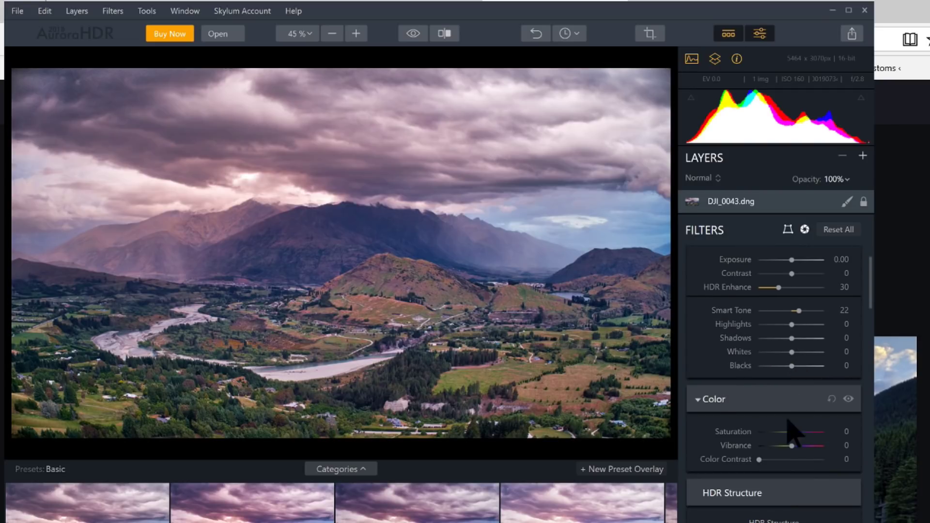
{"action": "scroll", "coordinate": [780, 458], "scroll_direction": "down", "scroll_amount": 12}
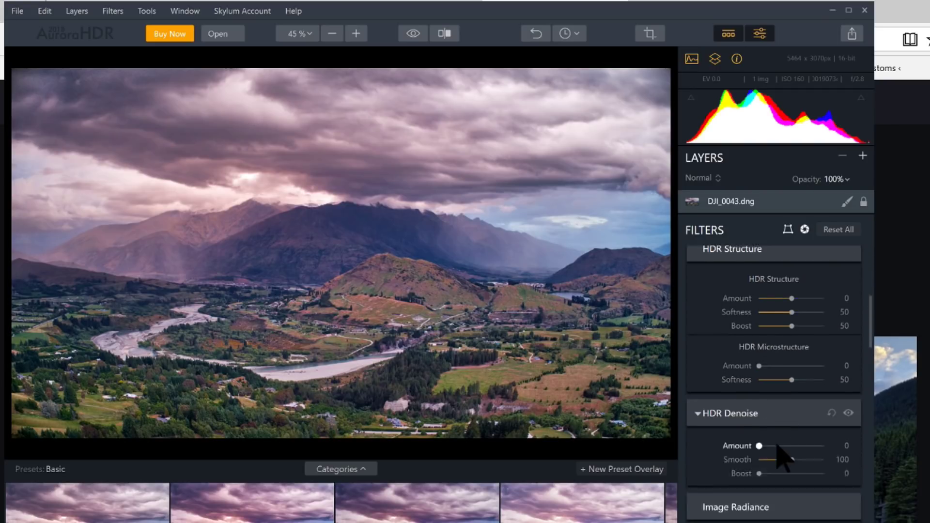
{"action": "scroll", "coordinate": [804, 412], "scroll_direction": "down", "scroll_amount": 9}
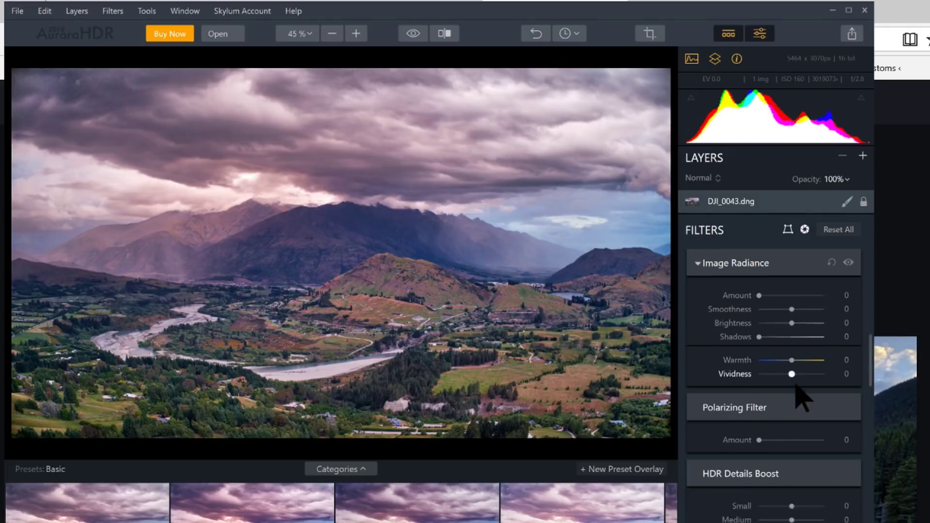
{"action": "scroll", "coordinate": [815, 439], "scroll_direction": "down", "scroll_amount": 7}
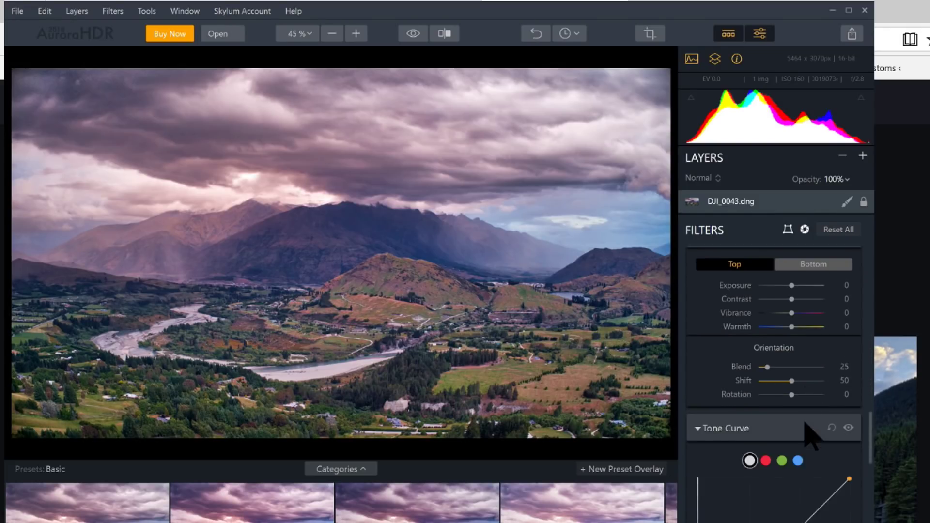
{"action": "scroll", "coordinate": [795, 480], "scroll_direction": "up", "scroll_amount": 20}
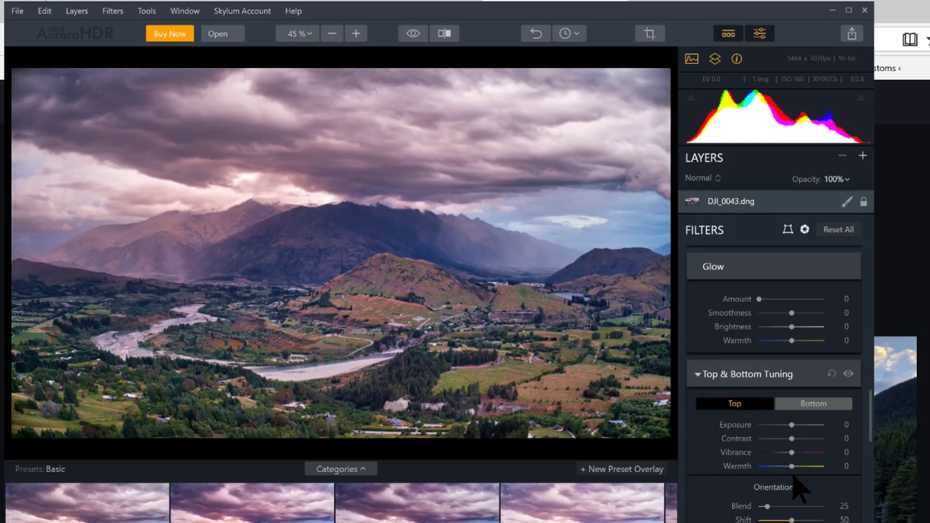
{"action": "scroll", "coordinate": [777, 484], "scroll_direction": "up", "scroll_amount": 5}
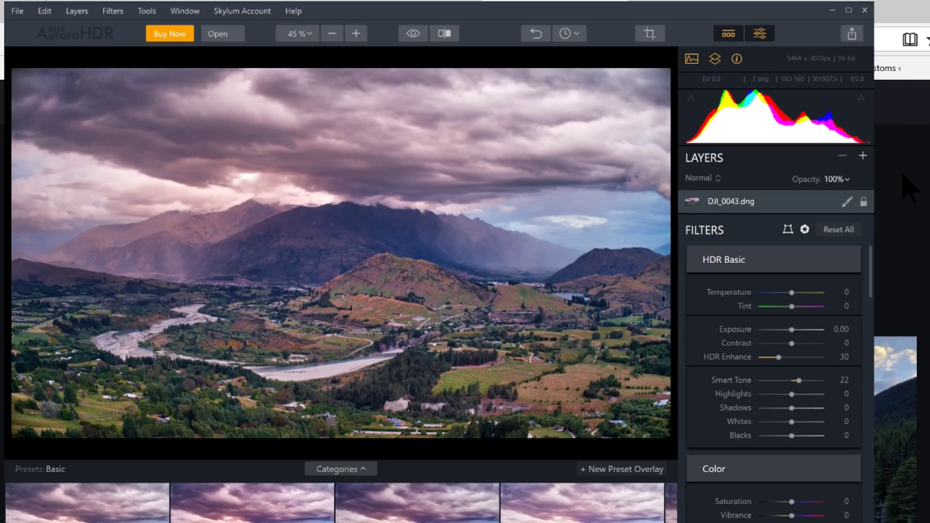
Step: Add Layer 1 with HDR Enhance 27 and HDR Structure Amount 38, Softness 82
{"action": "left_click", "coordinate": [863, 156]}
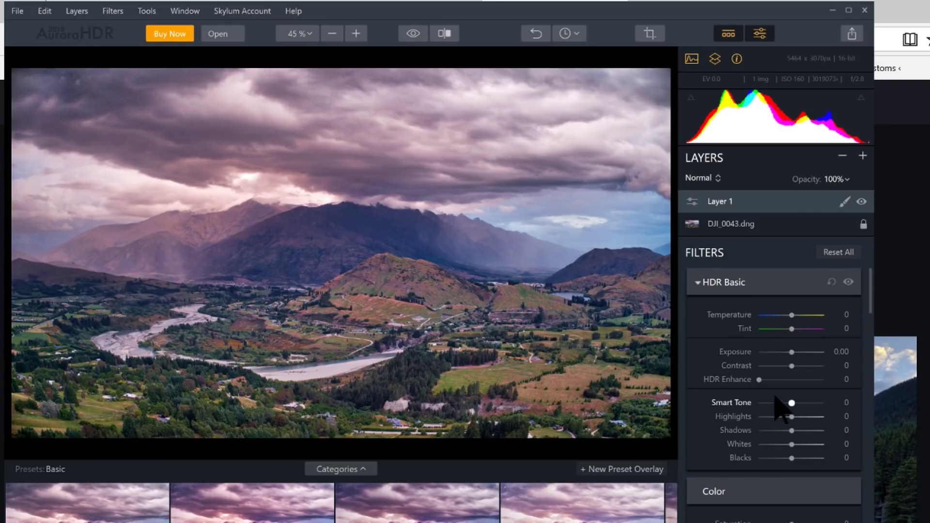
{"action": "left_click", "coordinate": [777, 379]}
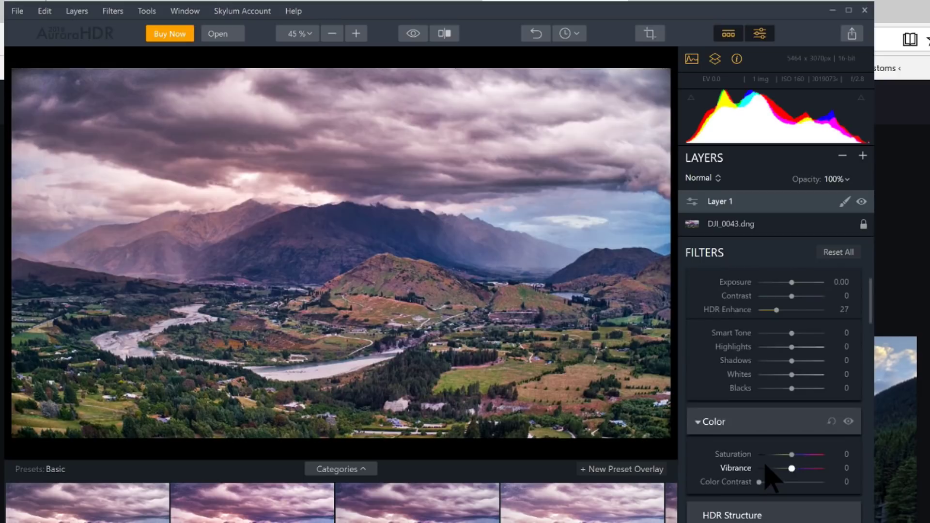
{"action": "left_click", "coordinate": [756, 515]}
{"action": "left_click_drag", "start_coordinate": [792, 496], "coordinate": [804, 495]}
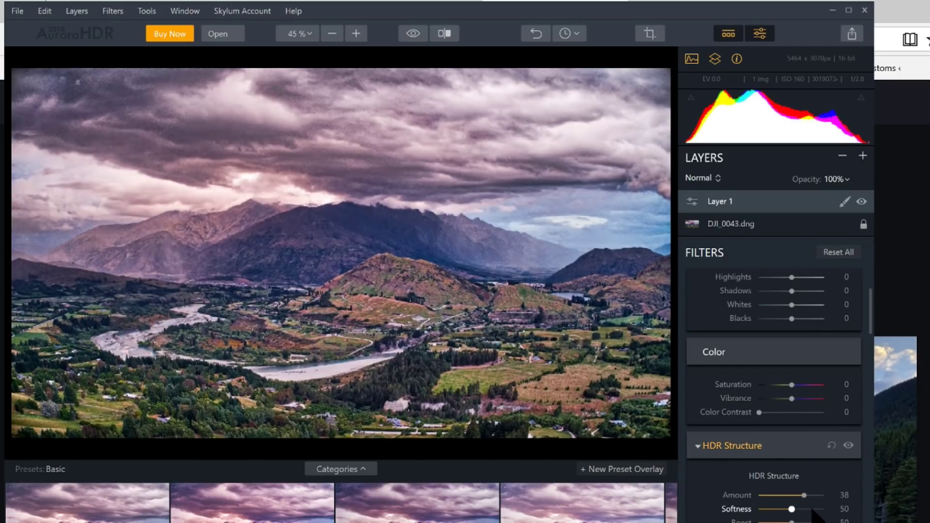
{"action": "left_click", "coordinate": [813, 509]}
Step: Give Layer 1 HDR Denoise with Amount 59 and Smooth 121
{"action": "scroll", "coordinate": [785, 501], "scroll_direction": "down", "scroll_amount": 1}
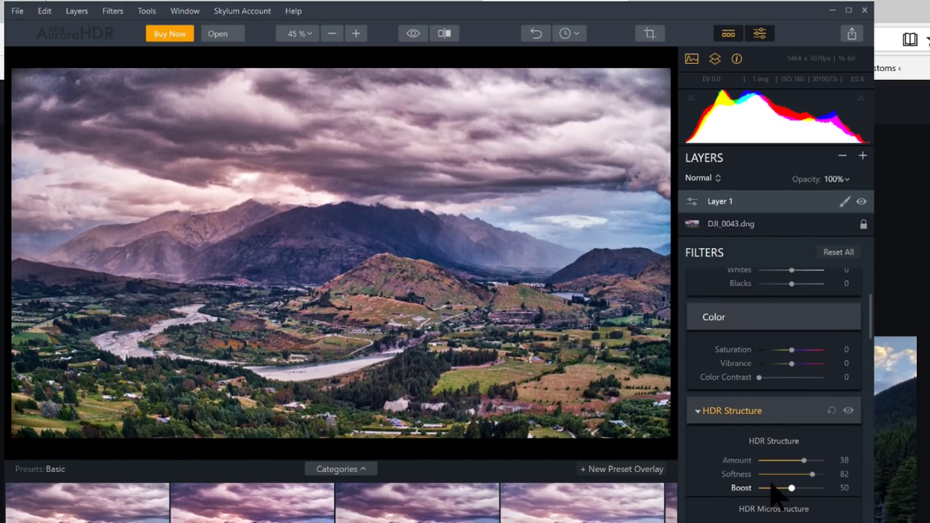
{"action": "scroll", "coordinate": [775, 495], "scroll_direction": "down", "scroll_amount": 3}
{"action": "left_click", "coordinate": [782, 503]}
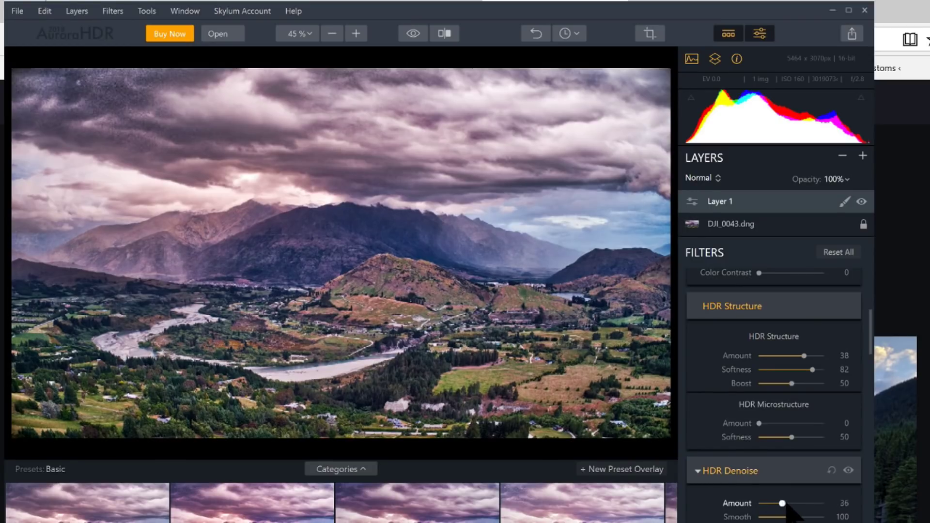
{"action": "left_click_drag", "start_coordinate": [782, 504], "coordinate": [798, 504]}
{"action": "left_click", "coordinate": [799, 517]}
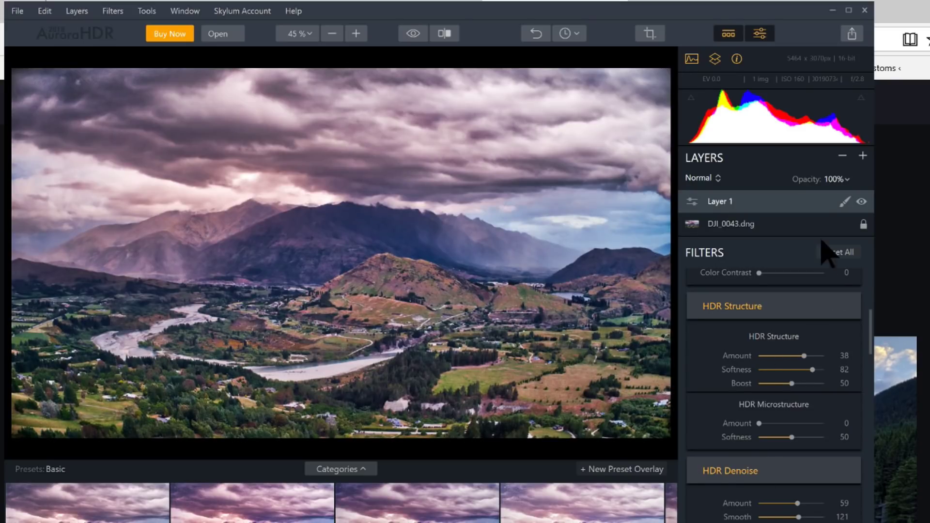
Step: Brush Layer 1's mask over the upper clouds and toggle the mask overlay to check it
{"action": "left_click", "coordinate": [843, 201]}
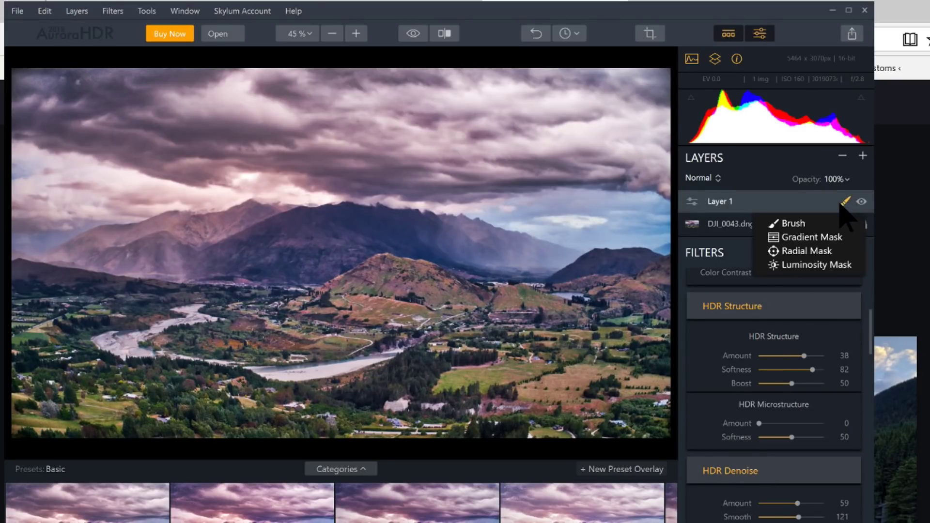
{"action": "left_click", "coordinate": [830, 222]}
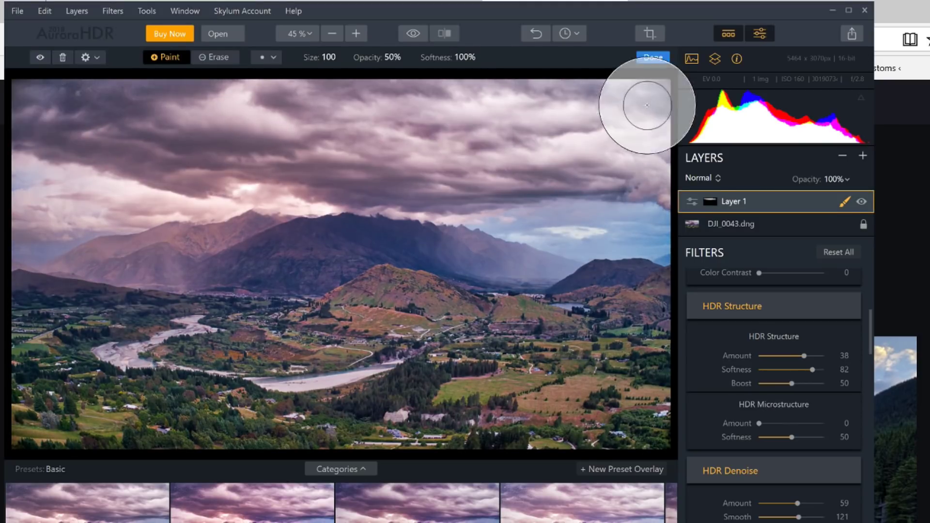
{"action": "left_click_drag", "start_coordinate": [239, 146], "coordinate": [214, 135]}
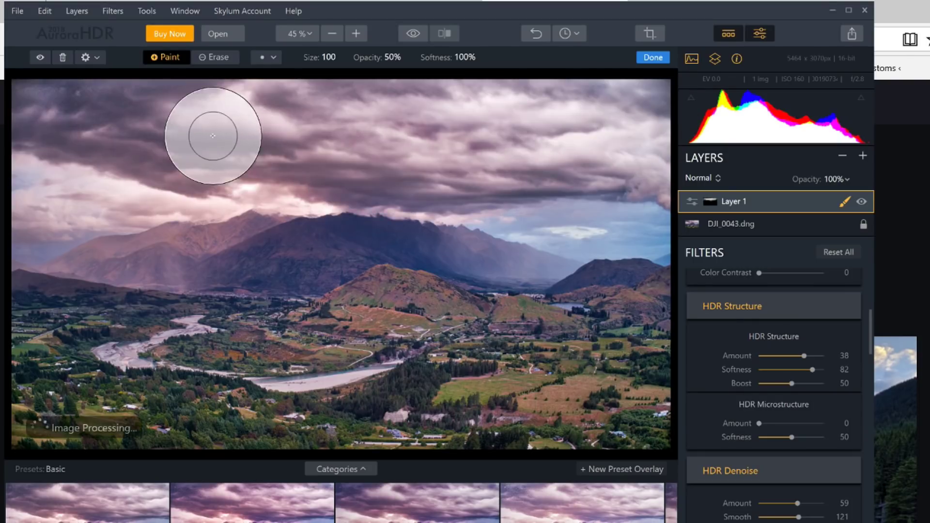
{"action": "left_click", "coordinate": [40, 57]}
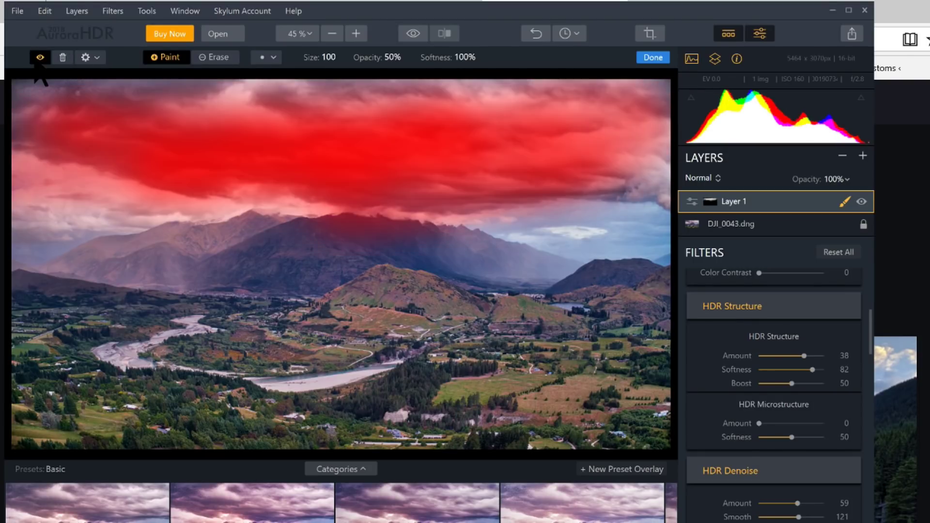
{"action": "left_click", "coordinate": [40, 57]}
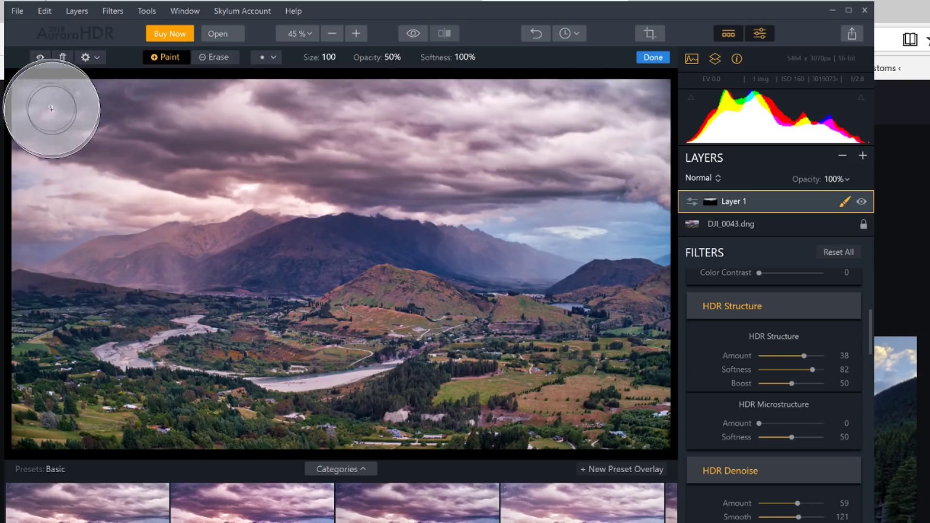
Step: Add Layer 2 and tune the Bottom to Warmth 70, Vibrance 39, Exposure 9
{"action": "left_click", "coordinate": [864, 156]}
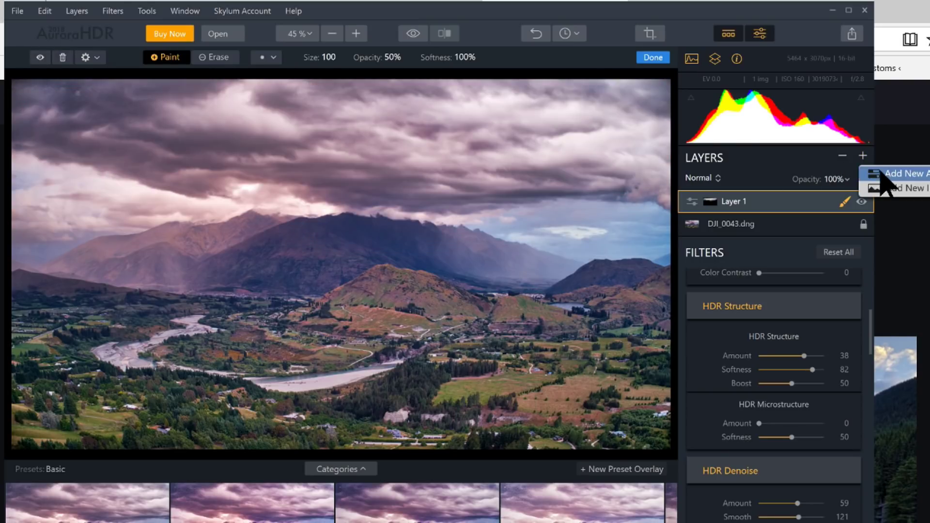
{"action": "left_click", "coordinate": [879, 175]}
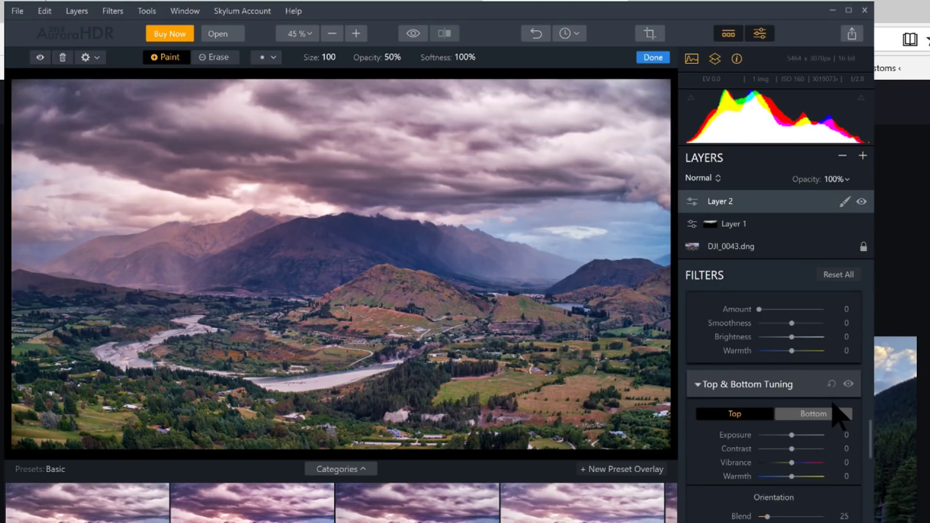
{"action": "left_click", "coordinate": [818, 417]}
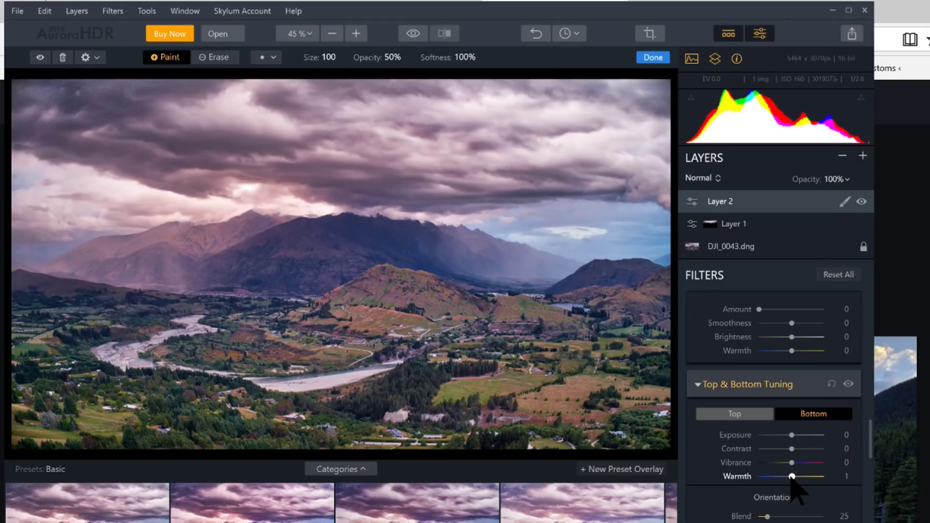
{"action": "left_click_drag", "start_coordinate": [792, 477], "coordinate": [806, 462]}
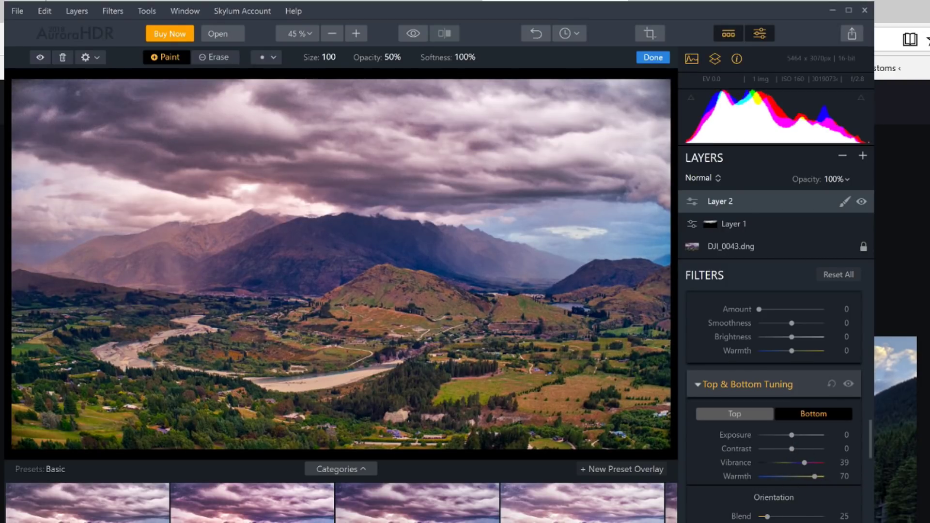
{"action": "left_click", "coordinate": [794, 435]}
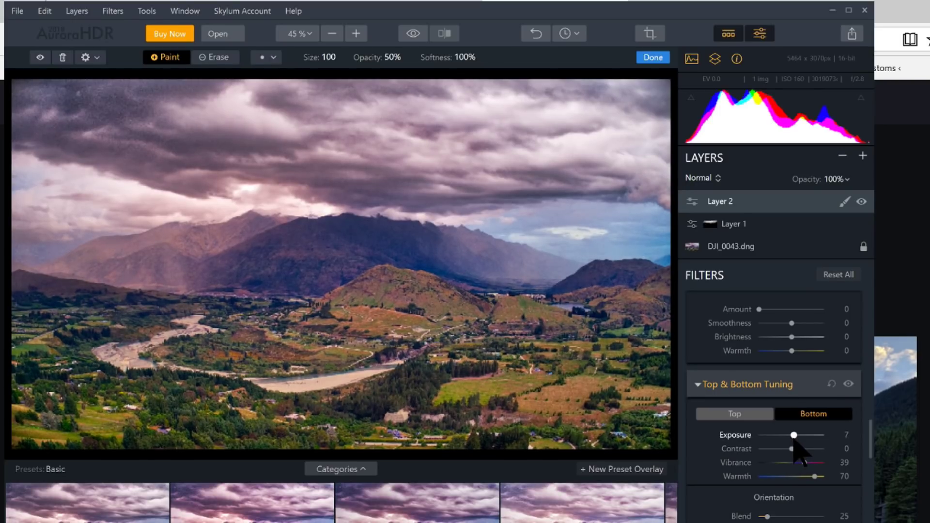
{"action": "left_click_drag", "start_coordinate": [794, 435], "coordinate": [795, 436]}
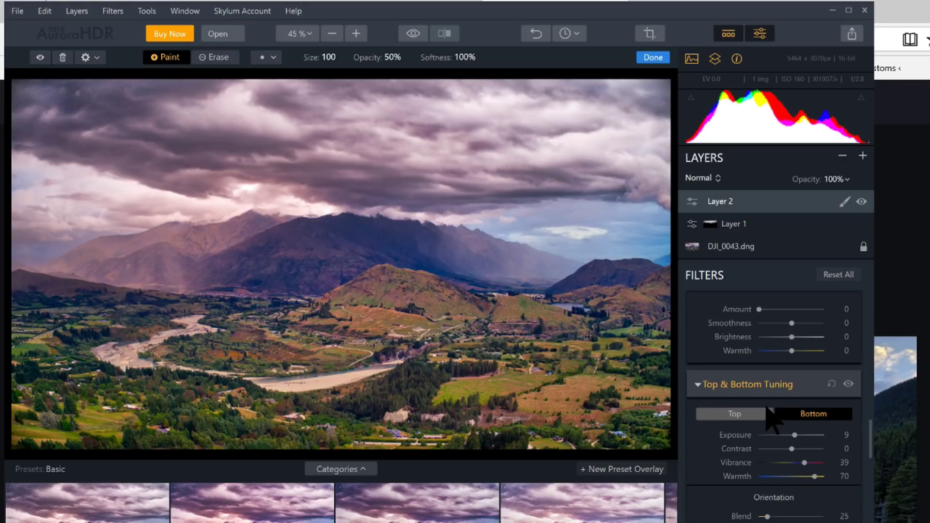
{"action": "left_click", "coordinate": [866, 158]}
Step: Add Layer 3 with Image Radiance Amount 27 and Shadows 24
{"action": "left_click", "coordinate": [905, 180]}
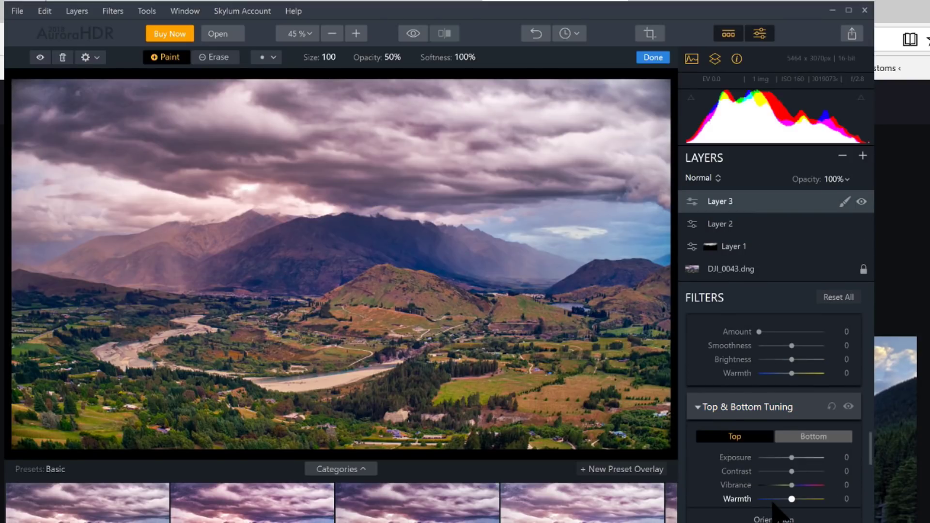
{"action": "scroll", "coordinate": [774, 504], "scroll_direction": "down", "scroll_amount": 4}
{"action": "scroll", "coordinate": [746, 485], "scroll_direction": "up", "scroll_amount": 3}
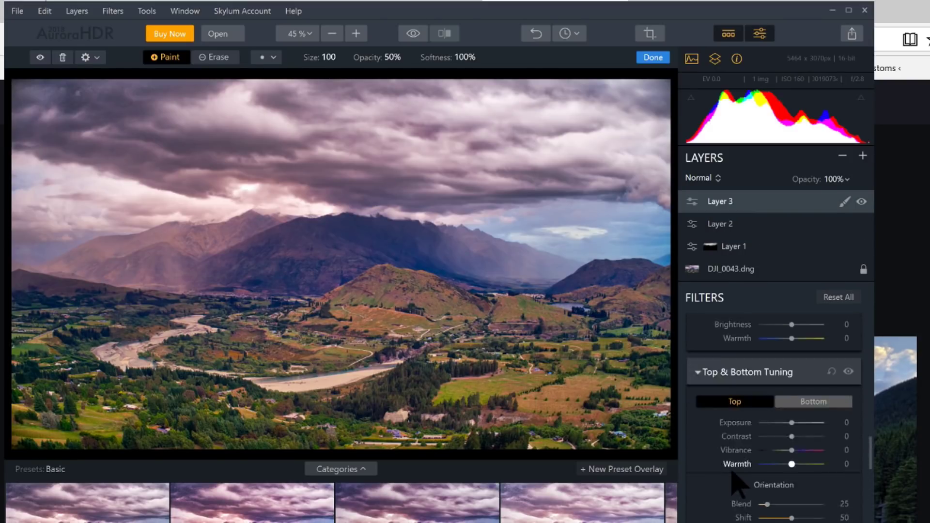
{"action": "scroll", "coordinate": [737, 480], "scroll_direction": "up", "scroll_amount": 10}
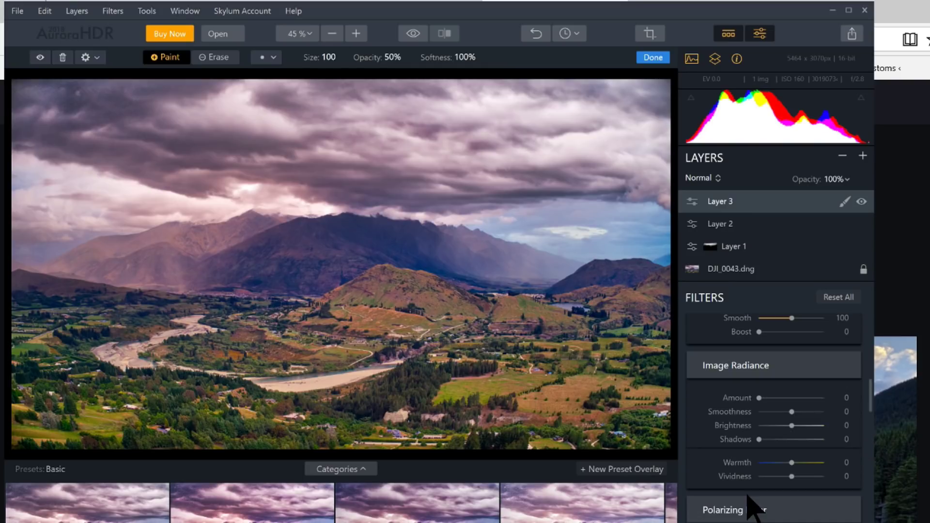
{"action": "left_click_drag", "start_coordinate": [759, 398], "coordinate": [835, 396]}
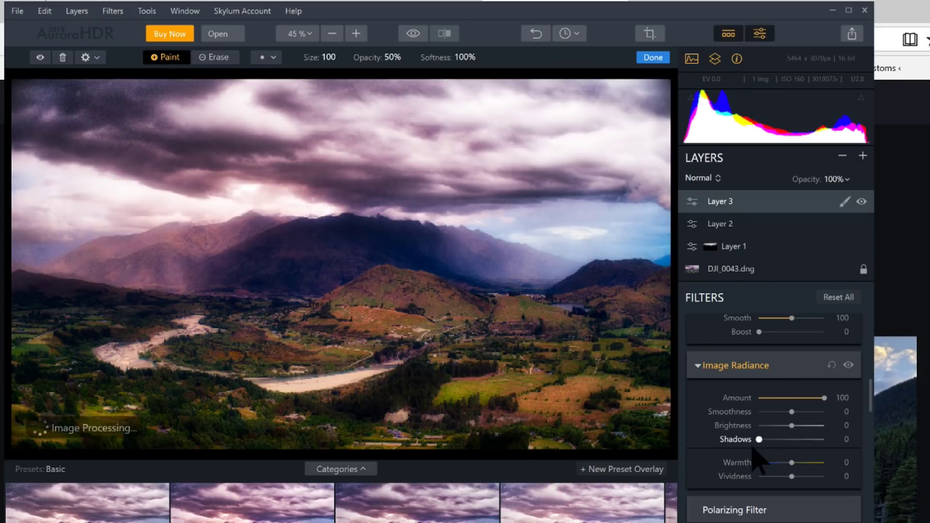
{"action": "left_click_drag", "start_coordinate": [759, 439], "coordinate": [797, 440]}
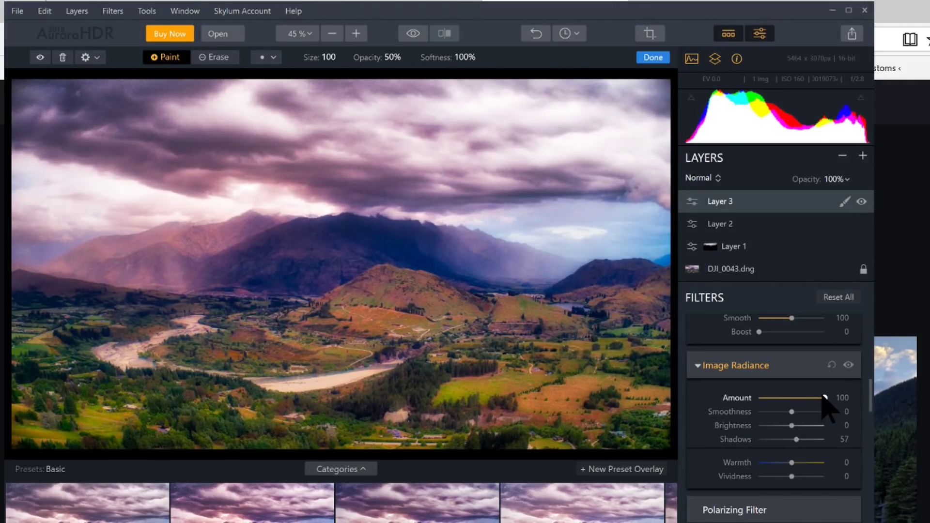
{"action": "left_click_drag", "start_coordinate": [824, 397], "coordinate": [784, 405]}
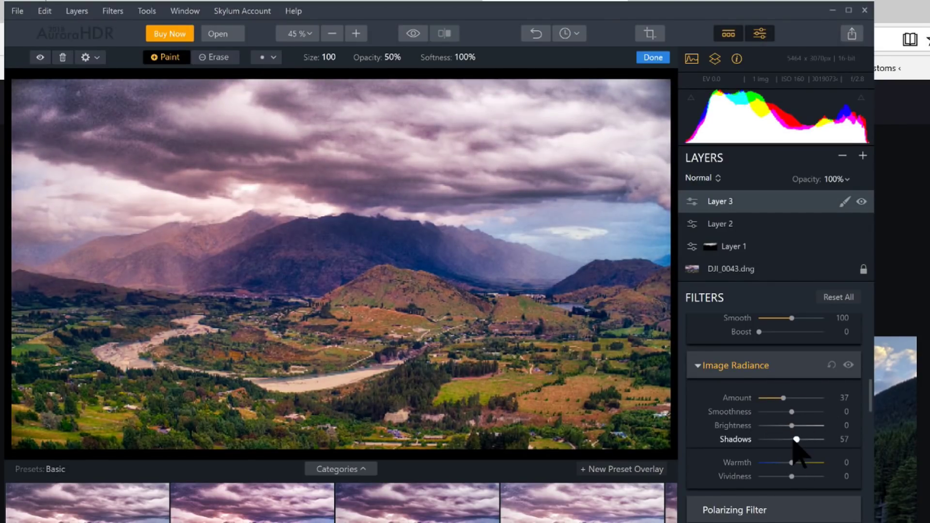
{"action": "left_click_drag", "start_coordinate": [797, 439], "coordinate": [769, 439]}
{"action": "left_click_drag", "start_coordinate": [784, 400], "coordinate": [777, 400]}
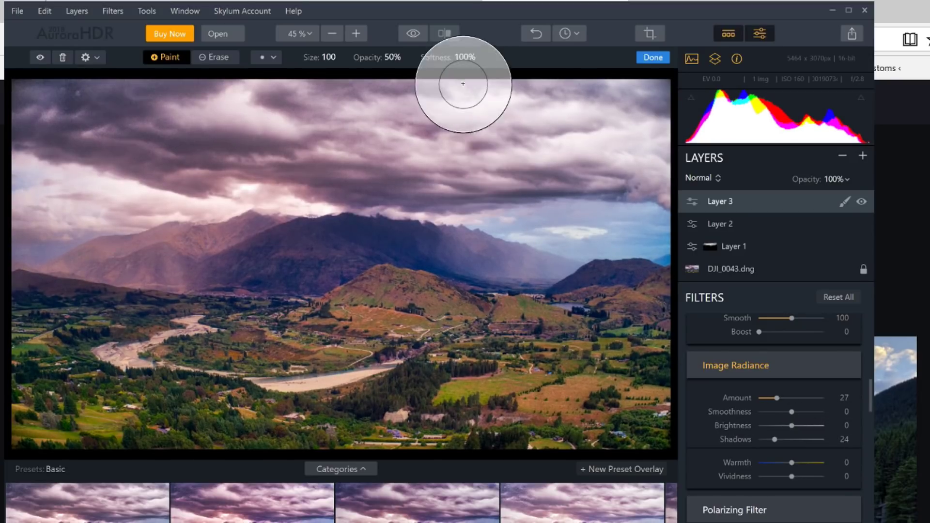
Step: Finish the layer mask and compare before/after with the split divider dragged across the photo
{"action": "left_click", "coordinate": [655, 57]}
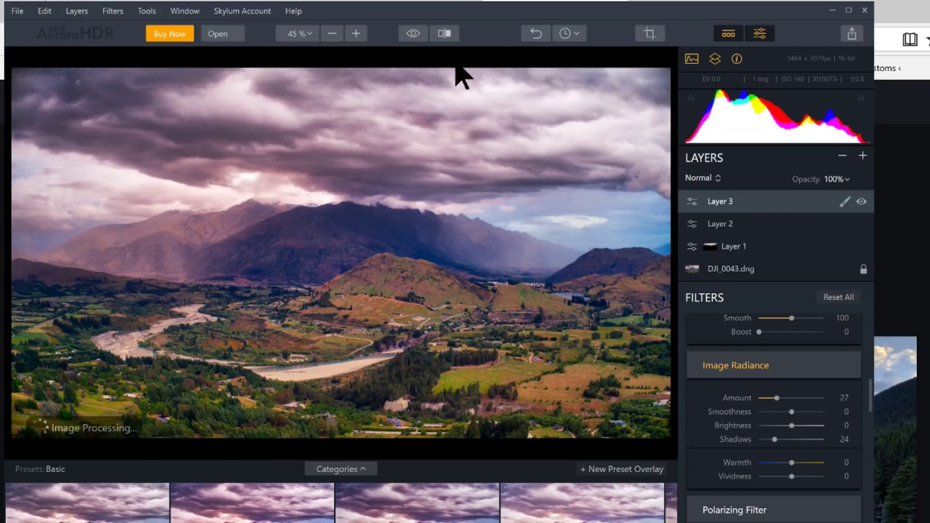
{"action": "left_click", "coordinate": [445, 33]}
{"action": "left_click_drag", "start_coordinate": [339, 268], "coordinate": [75, 285]}
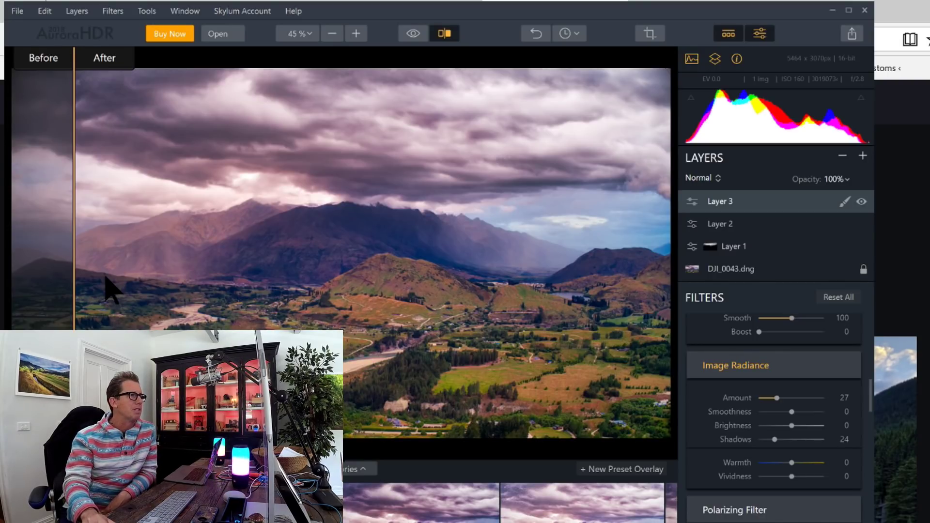
{"action": "left_click_drag", "start_coordinate": [75, 251], "coordinate": [125, 261]}
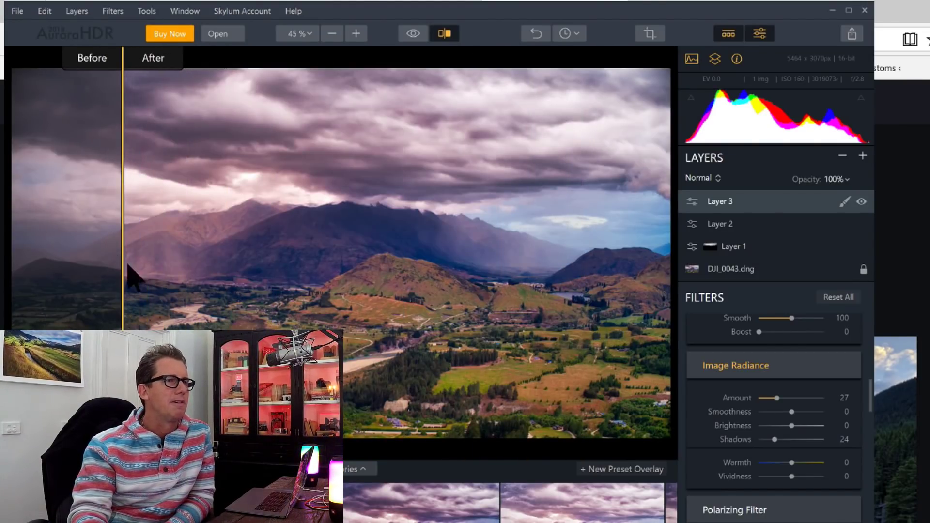